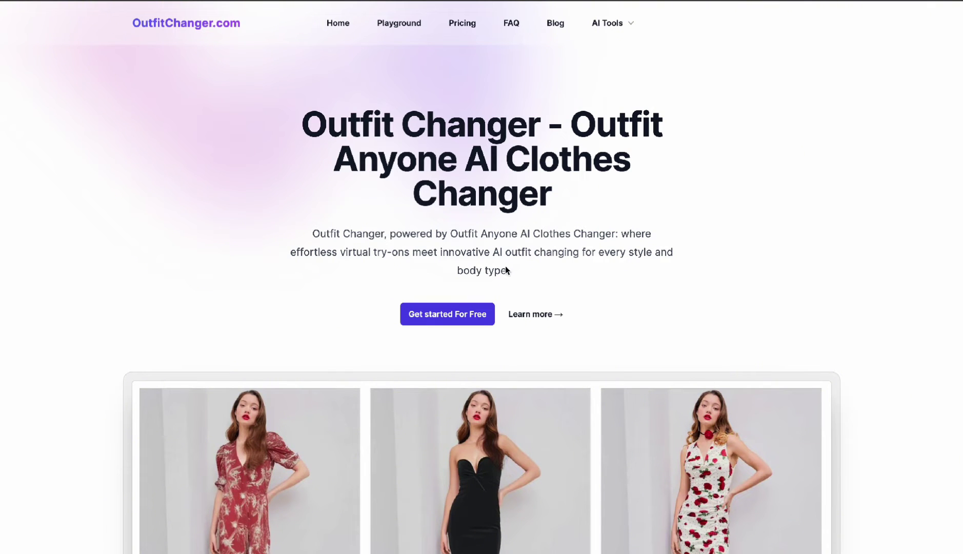
# Open the free outfit-changer playground
pyautogui.click(448, 313)
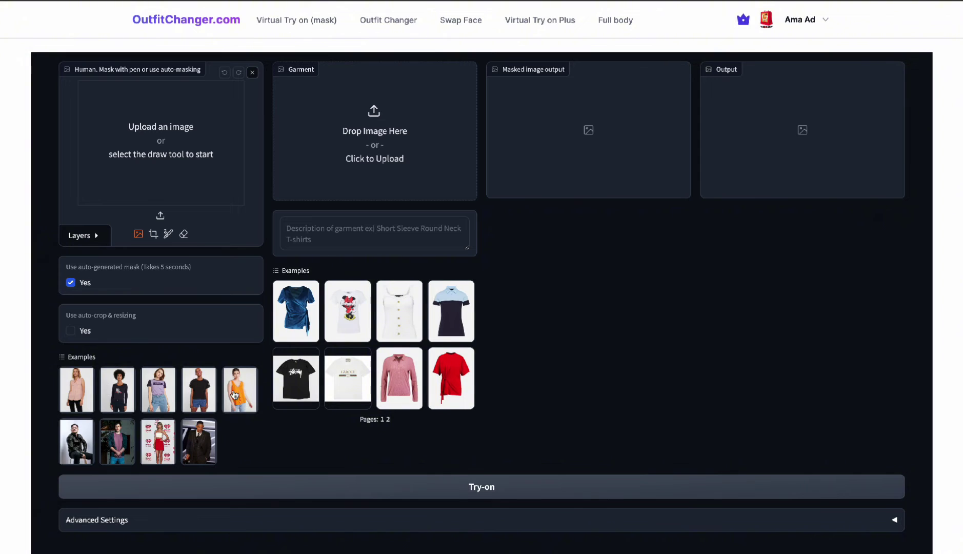
# Try three of the example human photos, ending with the woman in the pink sleeveless shirt, and clear the human image
pyautogui.click(159, 393)
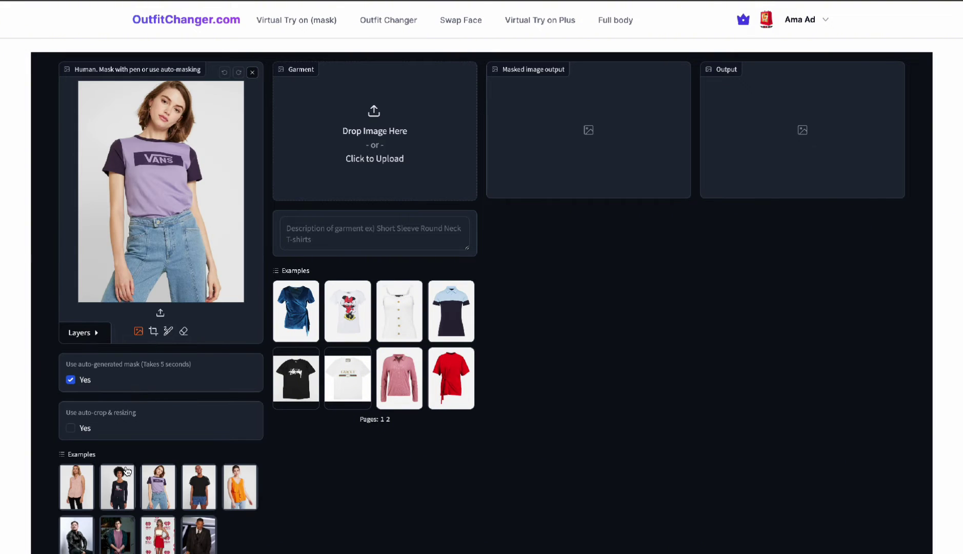
pyautogui.click(123, 479)
pyautogui.click(86, 482)
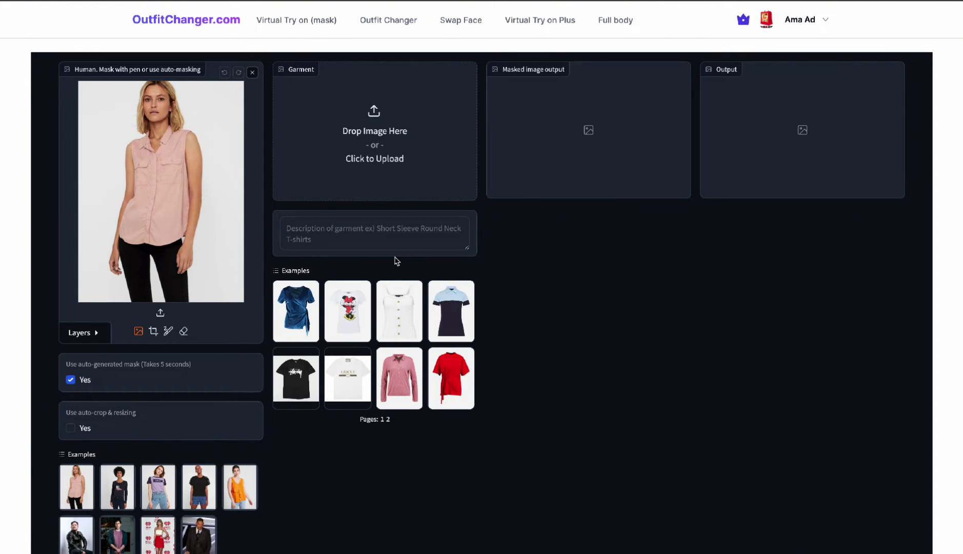
pyautogui.click(253, 73)
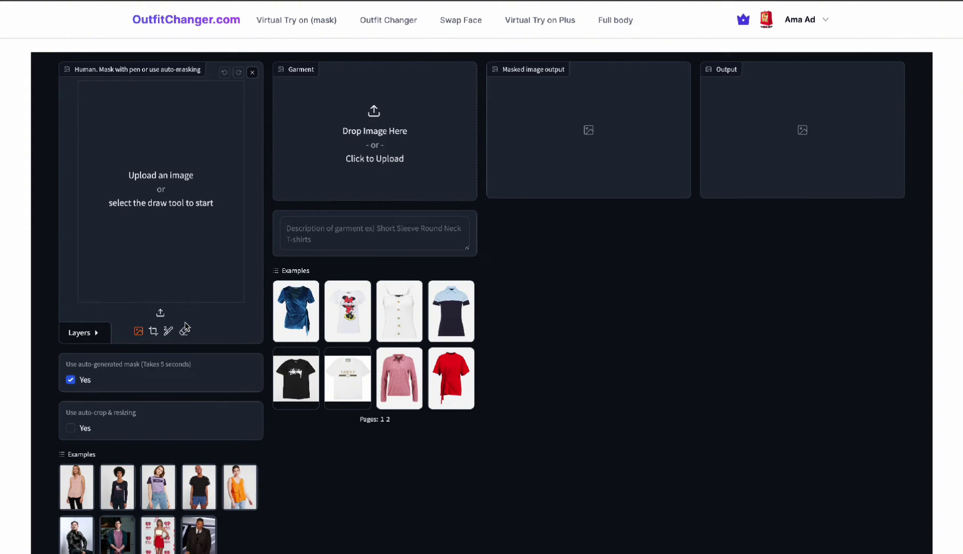
# Upload "Screenshot 2024-08-07 at 8.38.47 PM" from the Desktop folder as the human image
pyautogui.click(204, 166)
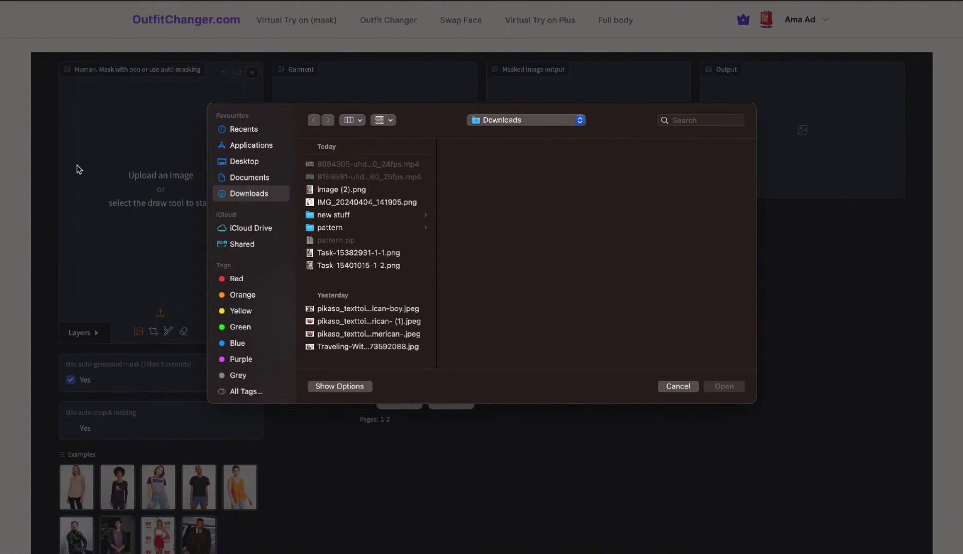
pyautogui.press('Escape')
pyautogui.click(180, 172)
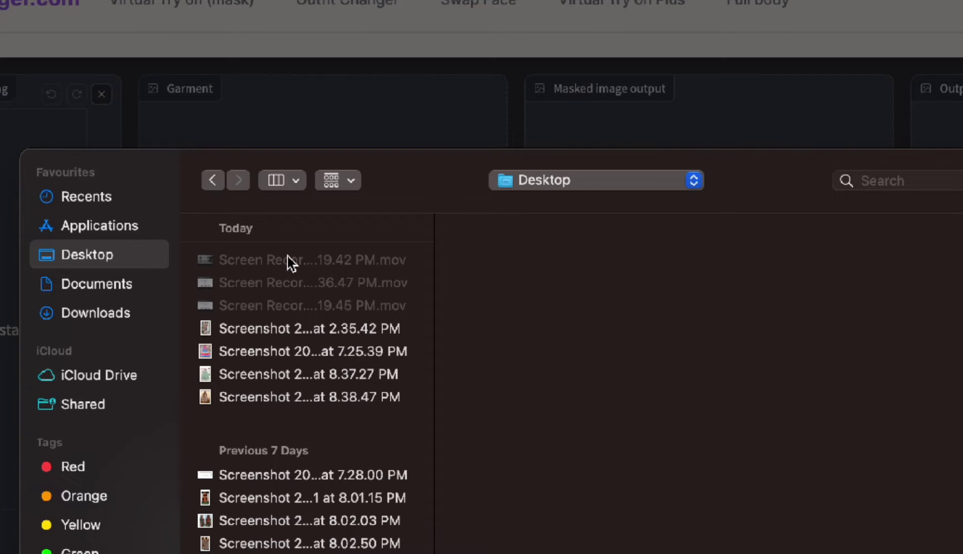
pyautogui.click(313, 331)
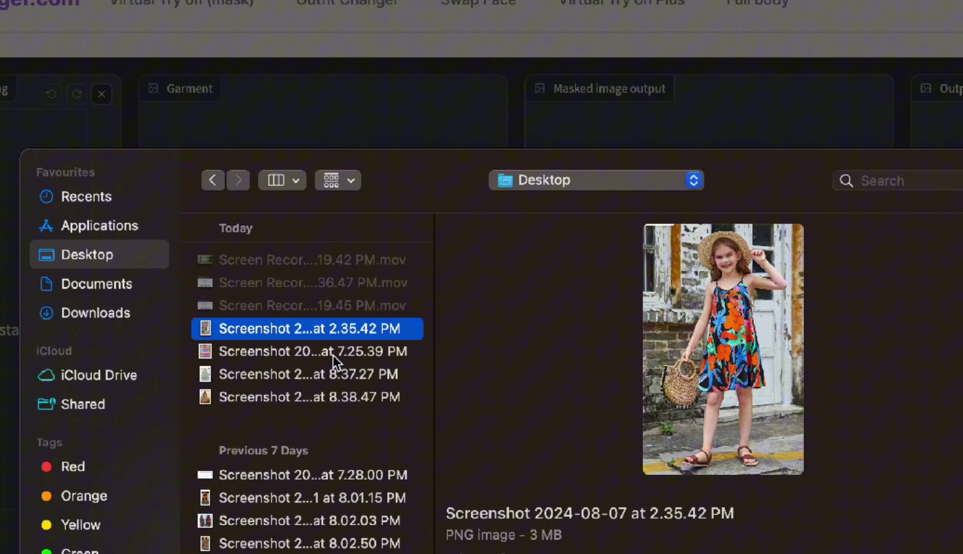
pyautogui.click(332, 355)
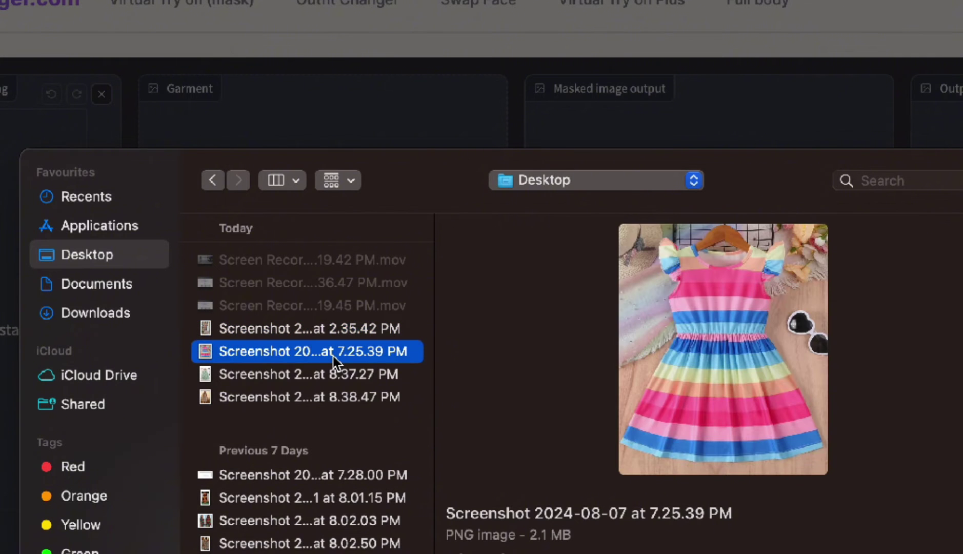
pyautogui.click(352, 375)
pyautogui.click(356, 393)
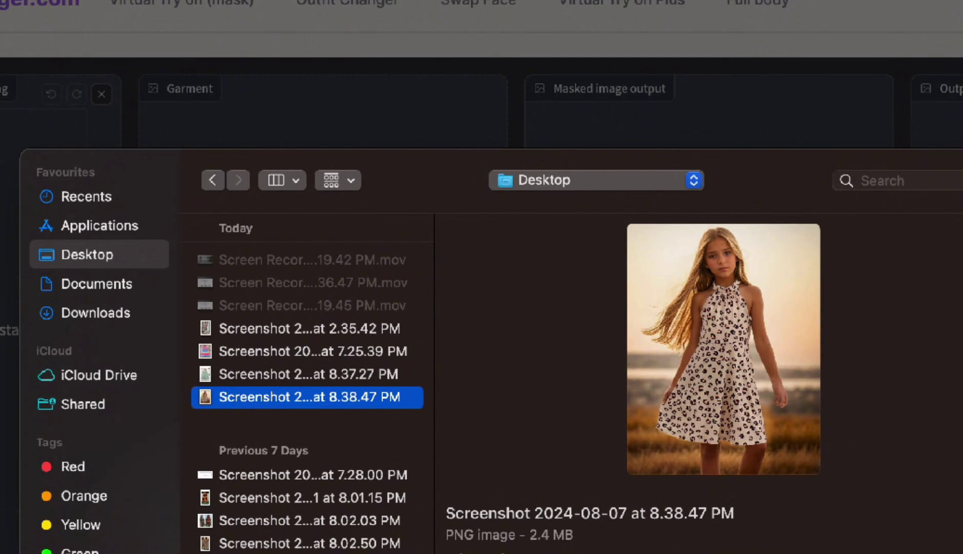
pyautogui.click(937, 553)
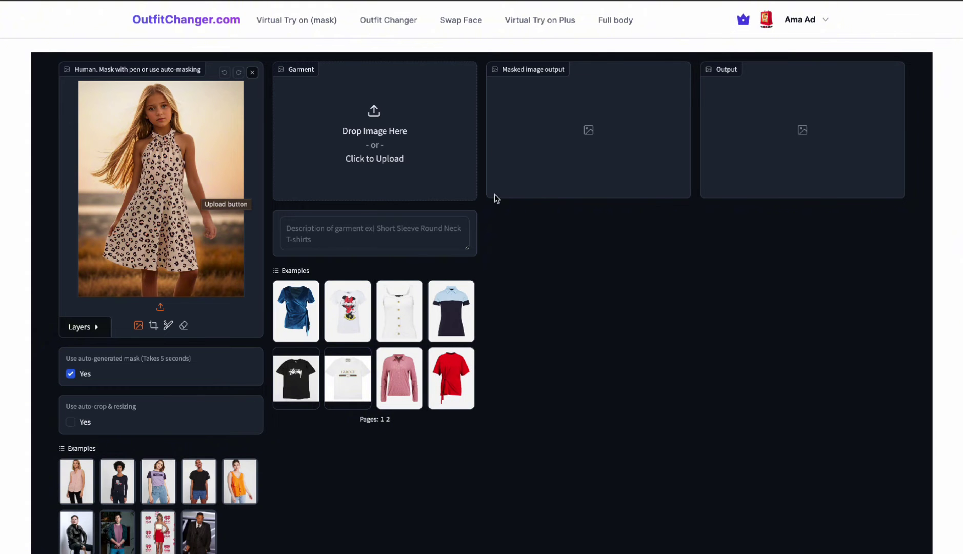
# Upload "Screenshot 2024-08-07 at 8.37.27 PM", the green patterned dress, as the garment image
pyautogui.click(374, 114)
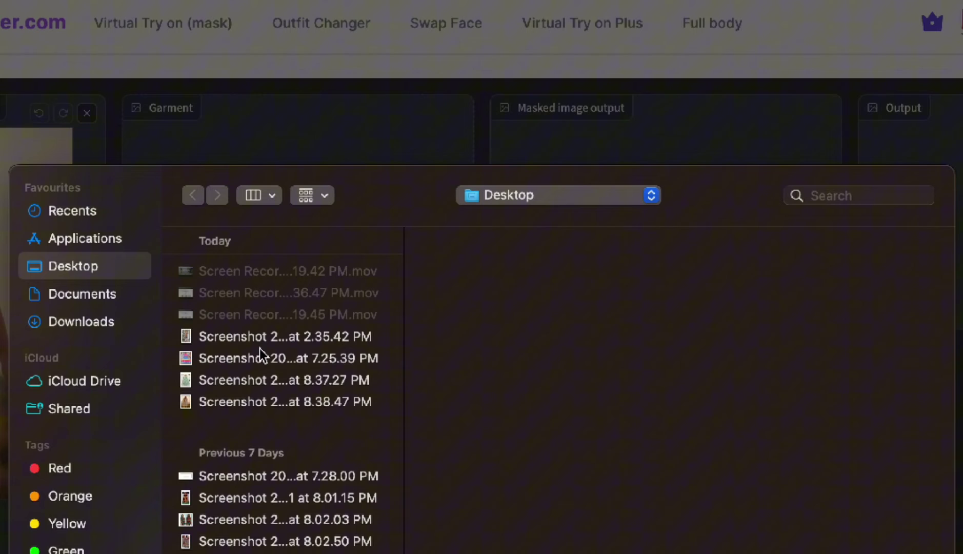
pyautogui.click(268, 380)
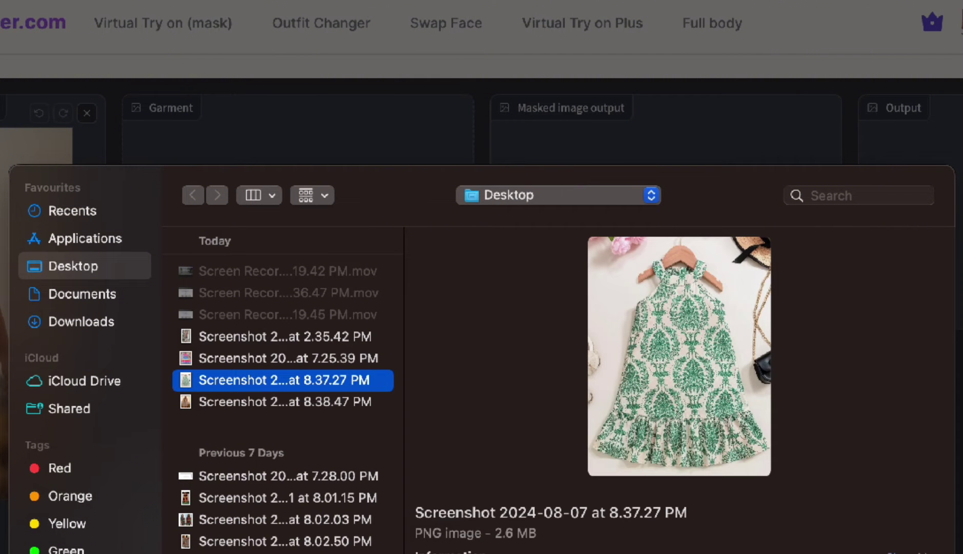
pyautogui.click(924, 553)
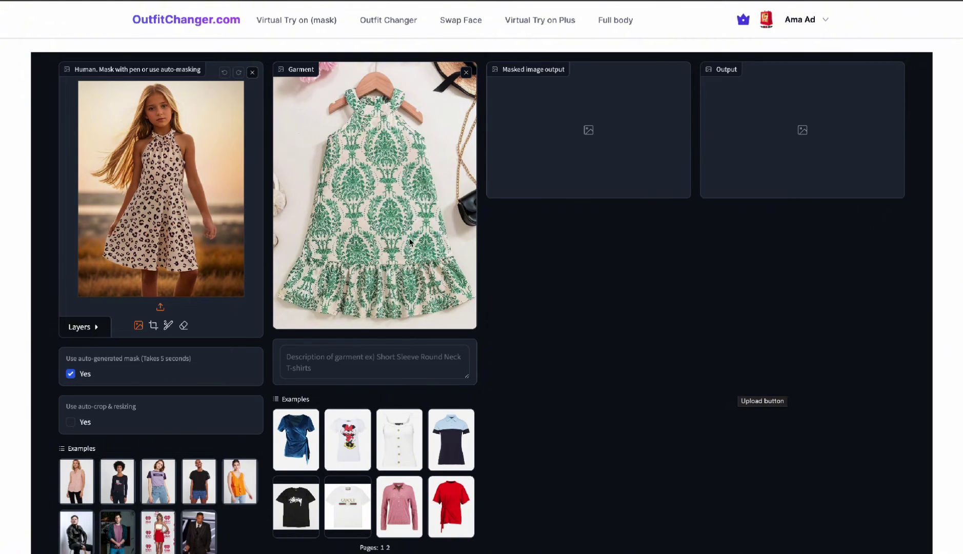
# Enter "A girl's dress" as the garment description
pyautogui.click(330, 363)
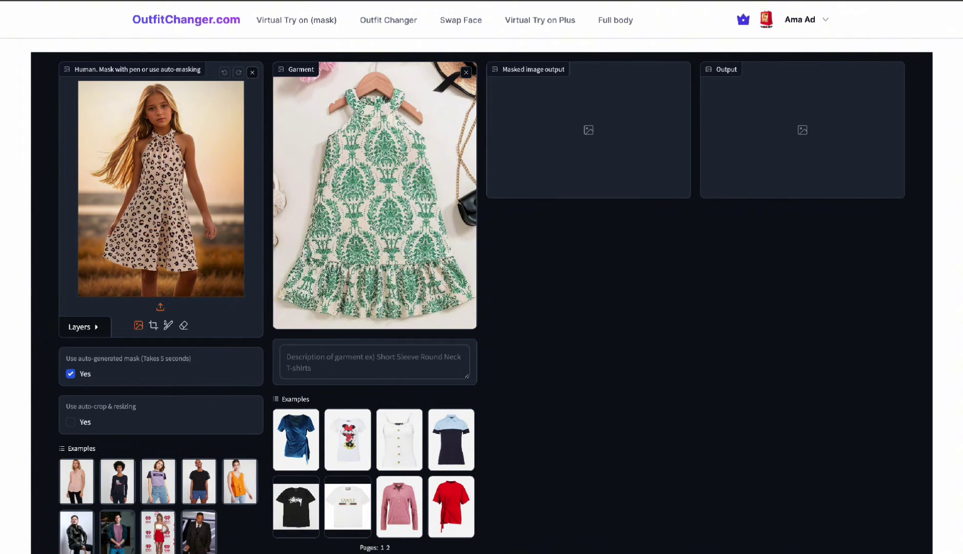
pyautogui.write('A girls')
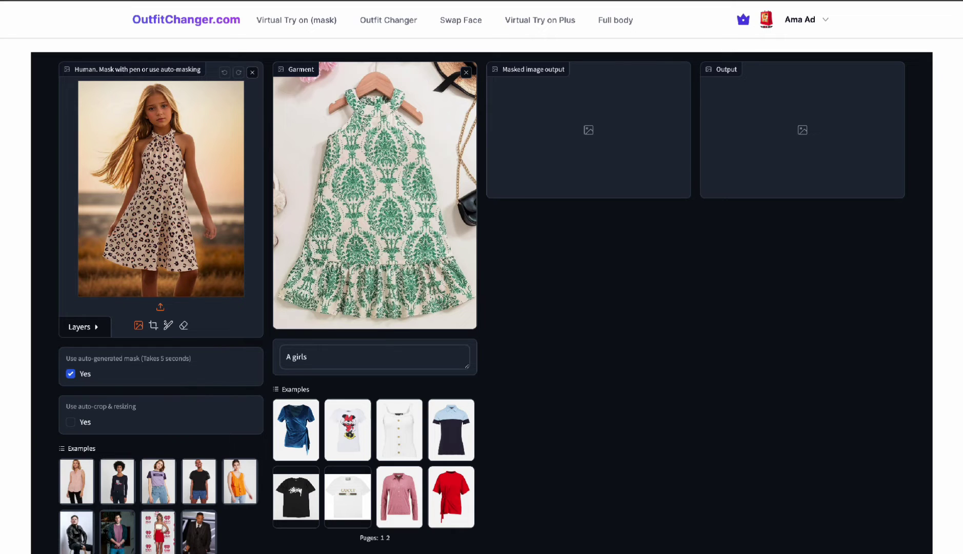
pyautogui.press('BackSpace')
pyautogui.write("'s dress")
# Run the try-on and download the resulting output image
pyautogui.scroll(-3, 509, 418)
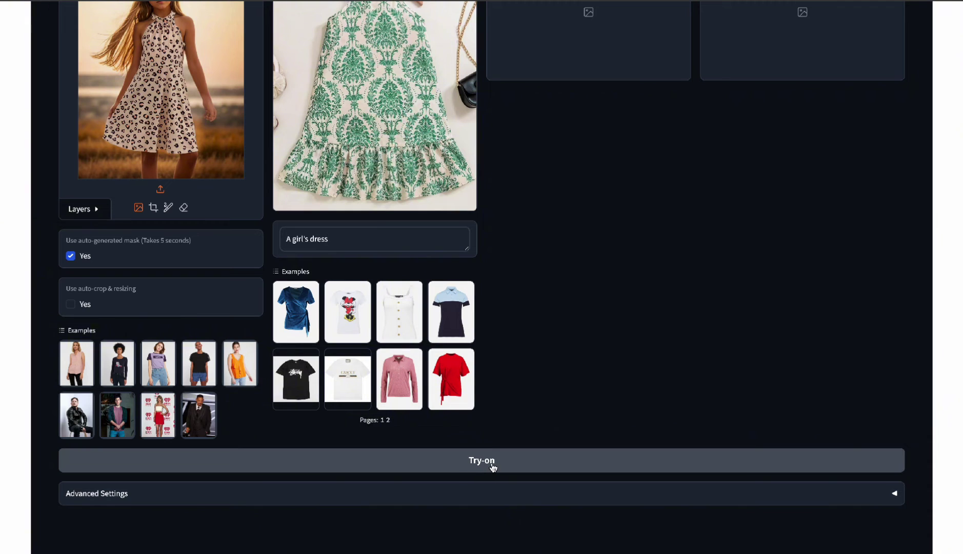
pyautogui.click(492, 466)
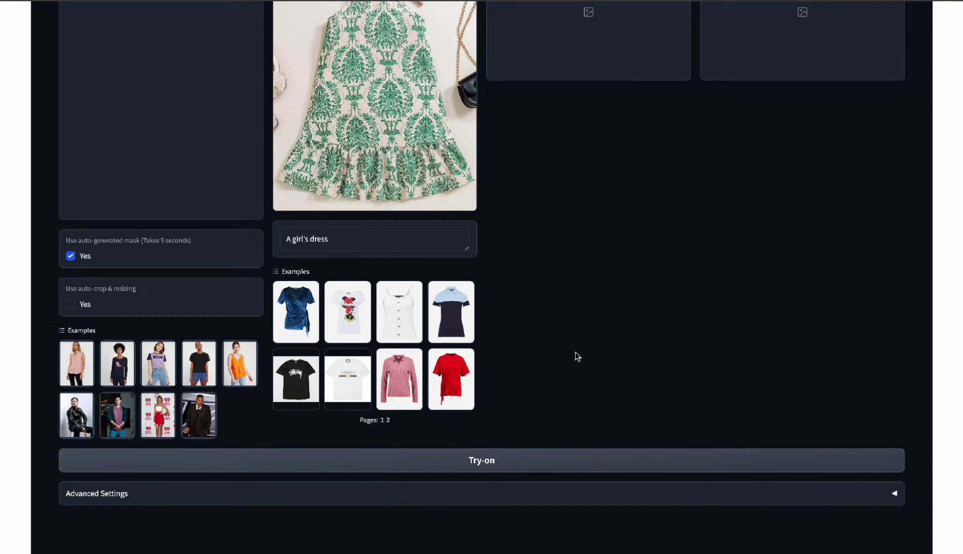
pyautogui.scroll(3, 576, 356)
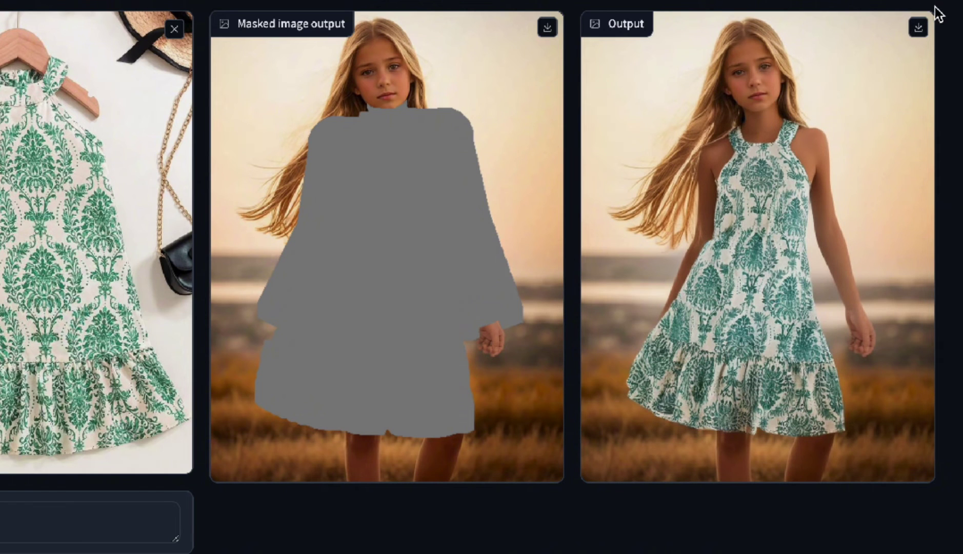
pyautogui.click(918, 28)
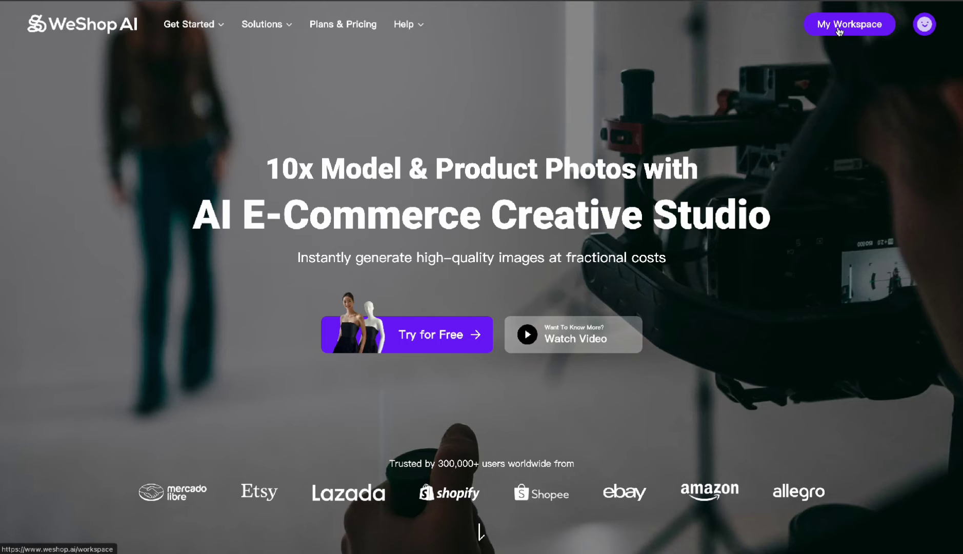
# Go to the WeShop AI workspace and create a new task in the previous-version Children tool
pyautogui.click(839, 30)
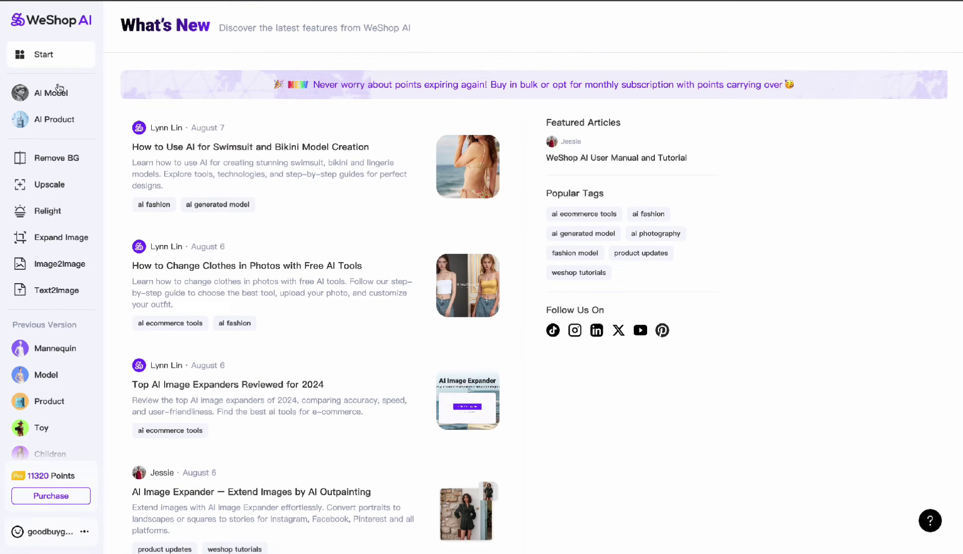
pyautogui.scroll(-2, 64, 290)
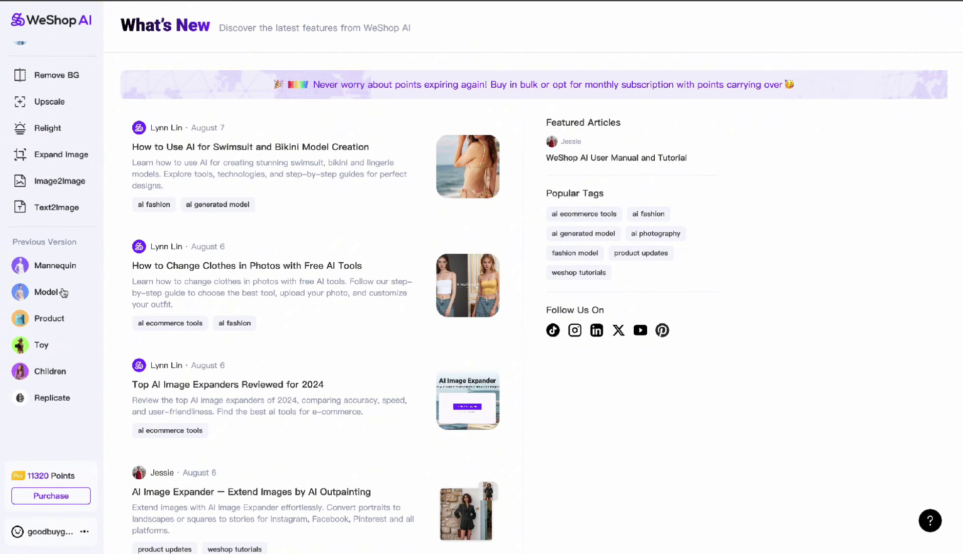
pyautogui.scroll(-1, 64, 292)
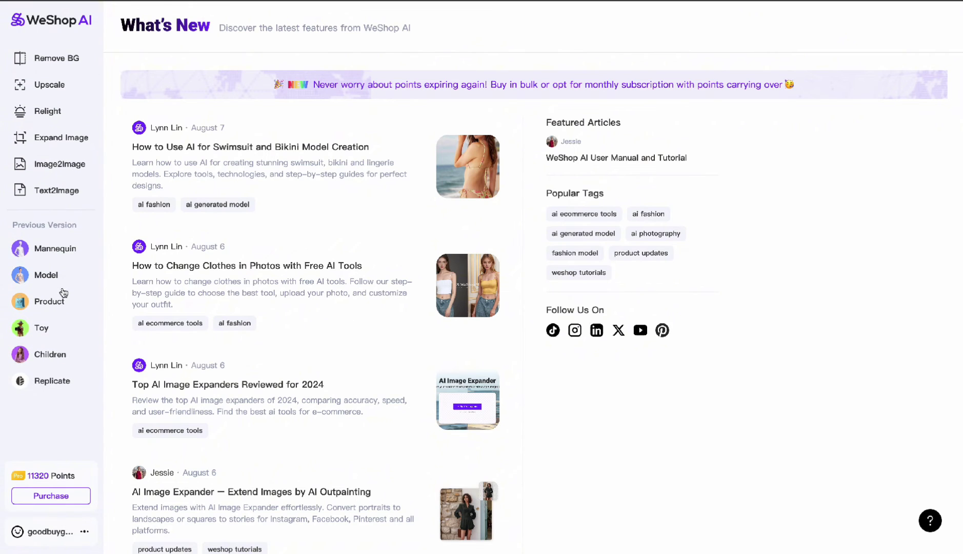
pyautogui.click(61, 359)
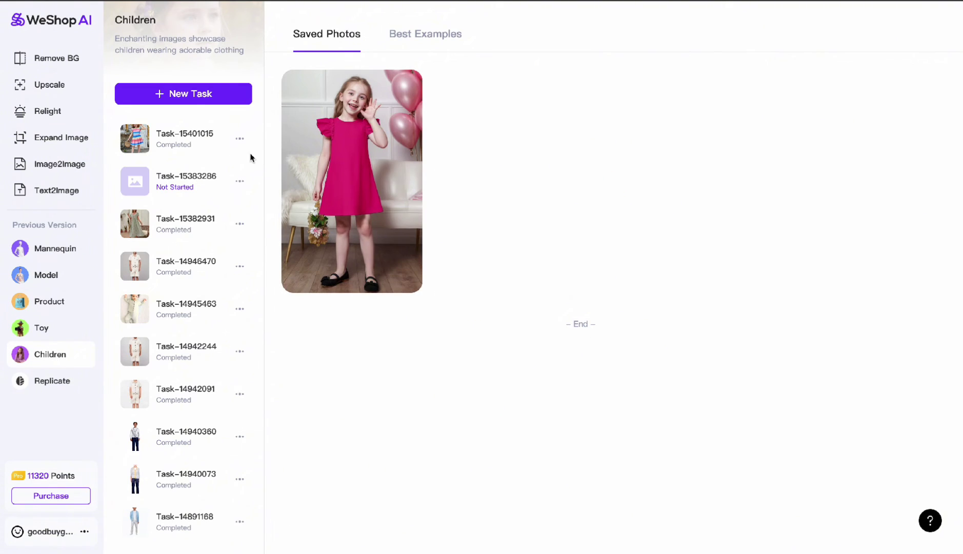
pyautogui.click(209, 99)
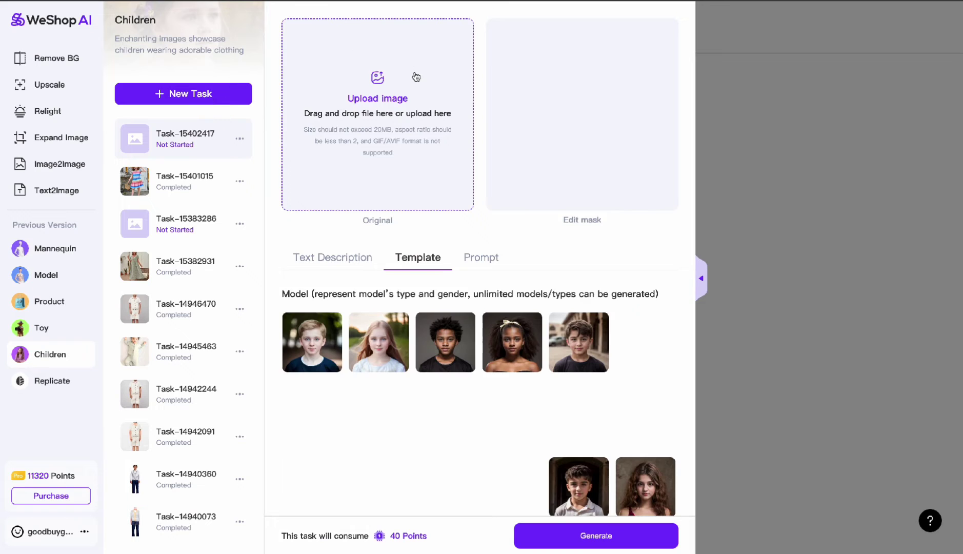
# Upload "image (4).png" from the Downloads folder as the task's original image
pyautogui.click(378, 81)
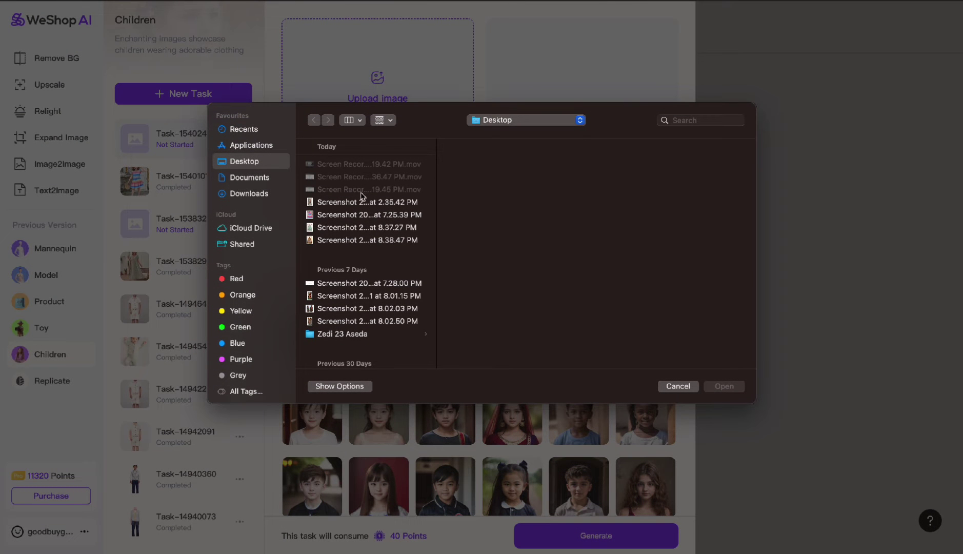
pyautogui.click(246, 194)
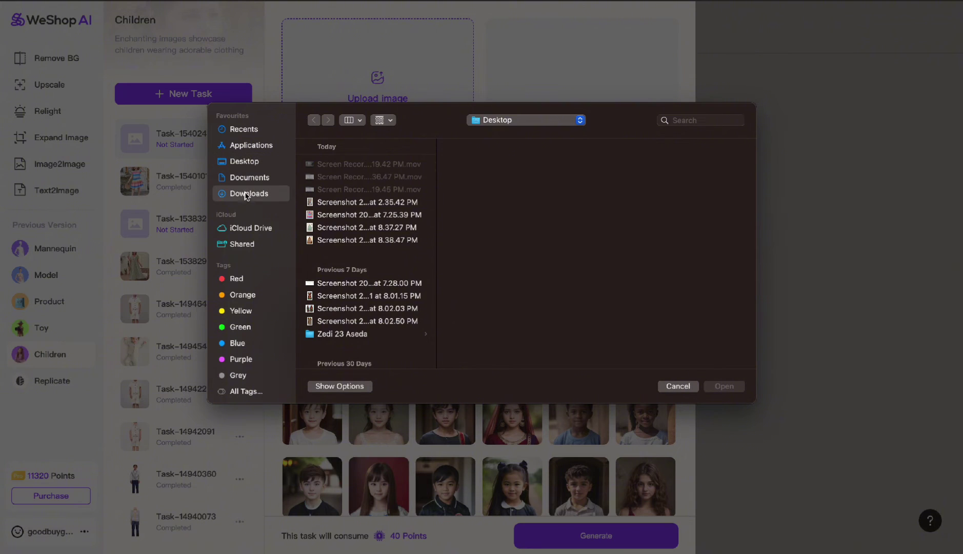
pyautogui.click(355, 191)
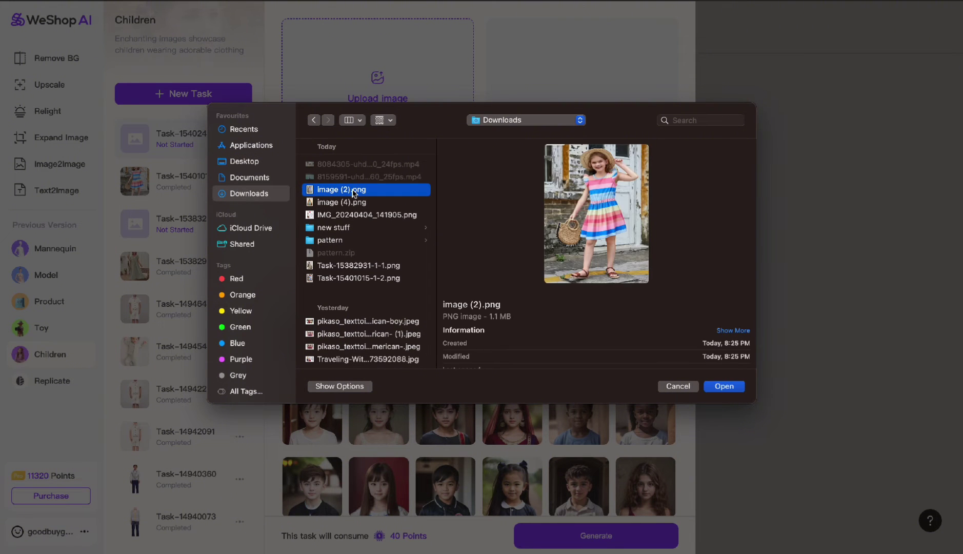
pyautogui.click(342, 203)
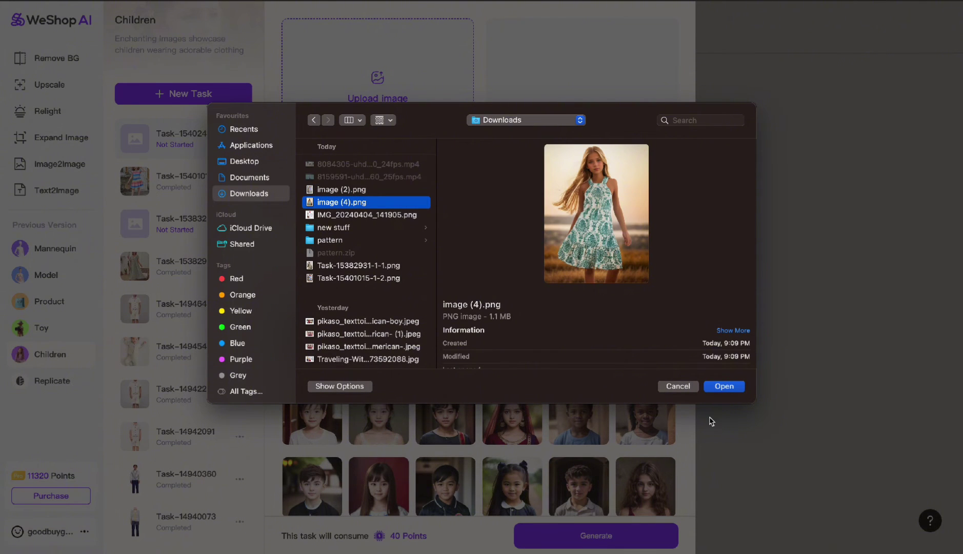
pyautogui.click(724, 386)
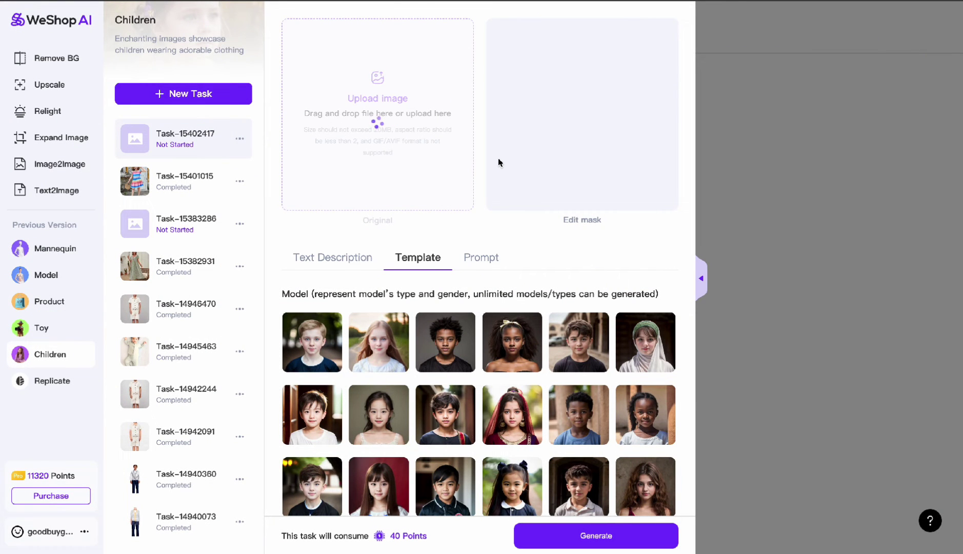
# Choose the girl with long wavy brown hair as the task's model template
pyautogui.scroll(-3, 464, 393)
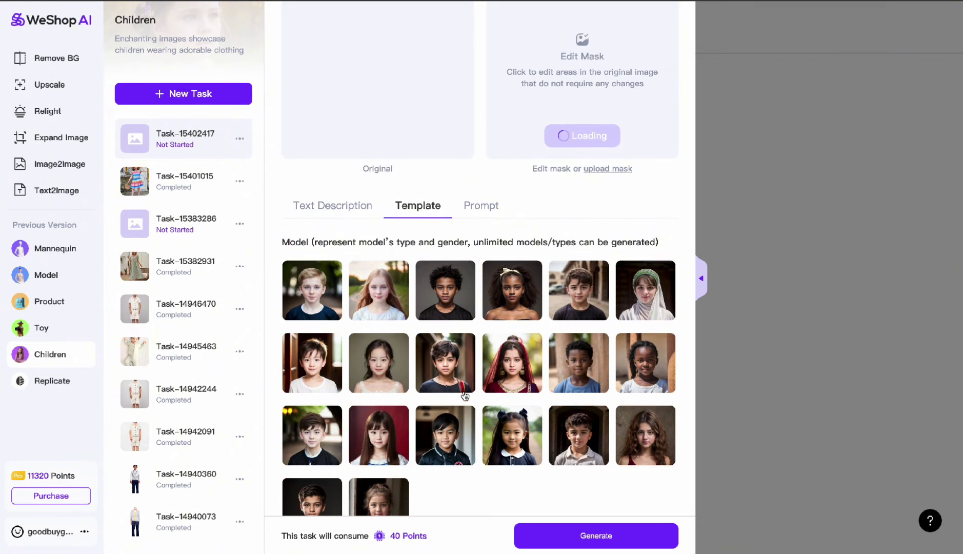
pyautogui.scroll(-2, 464, 394)
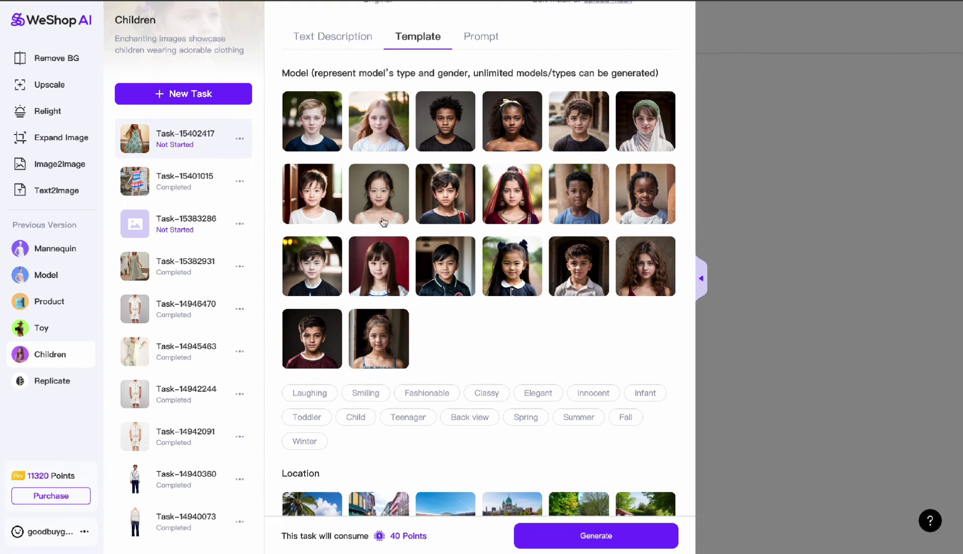
pyautogui.click(656, 265)
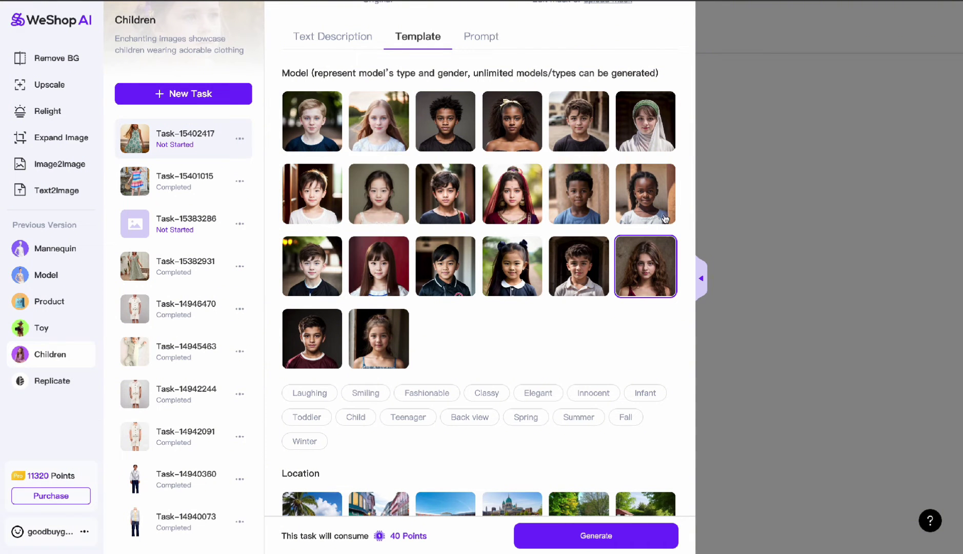
# Edit the mask of the original image, selecting the girl's whole dress as the unchanged area
pyautogui.scroll(5, 647, 148)
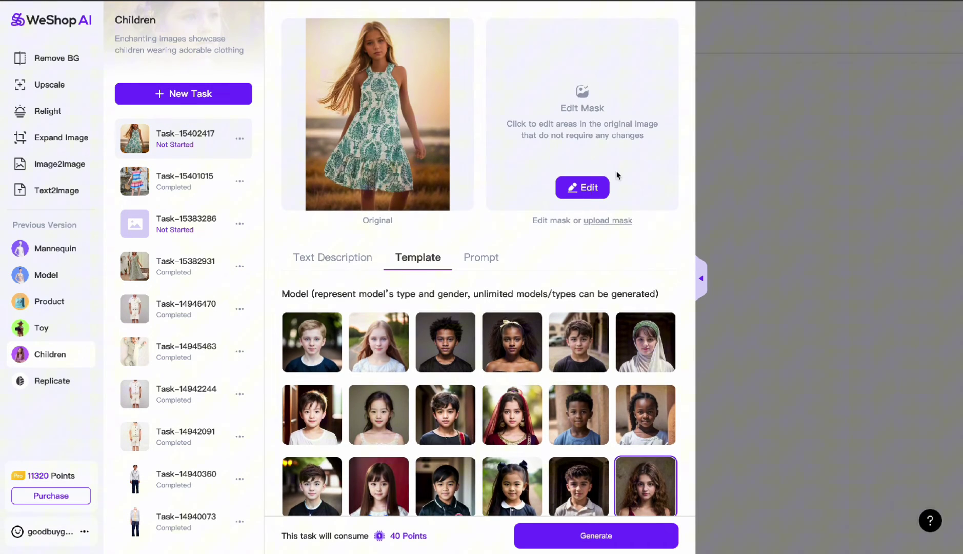
pyautogui.click(585, 187)
pyautogui.click(535, 256)
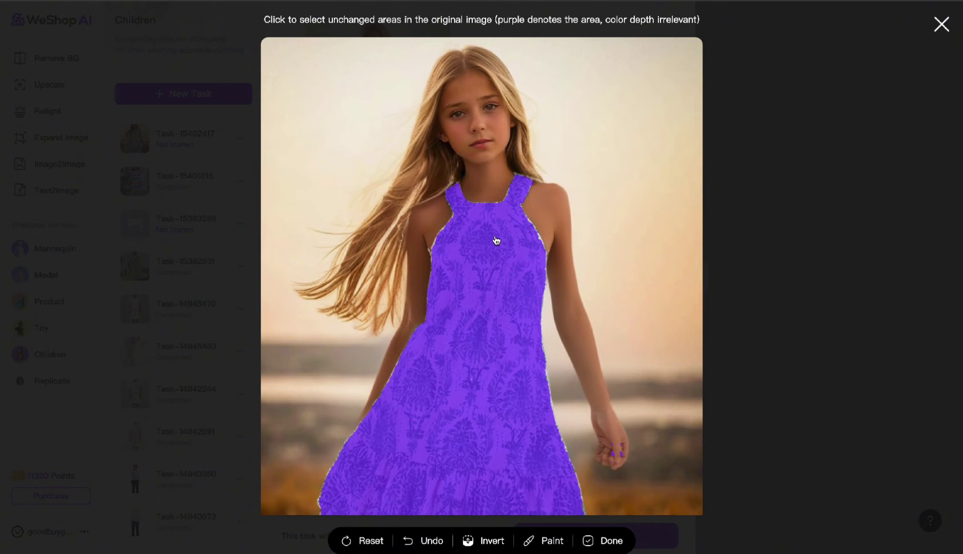
pyautogui.click(533, 240)
pyautogui.click(514, 271)
pyautogui.scroll(-2, 513, 270)
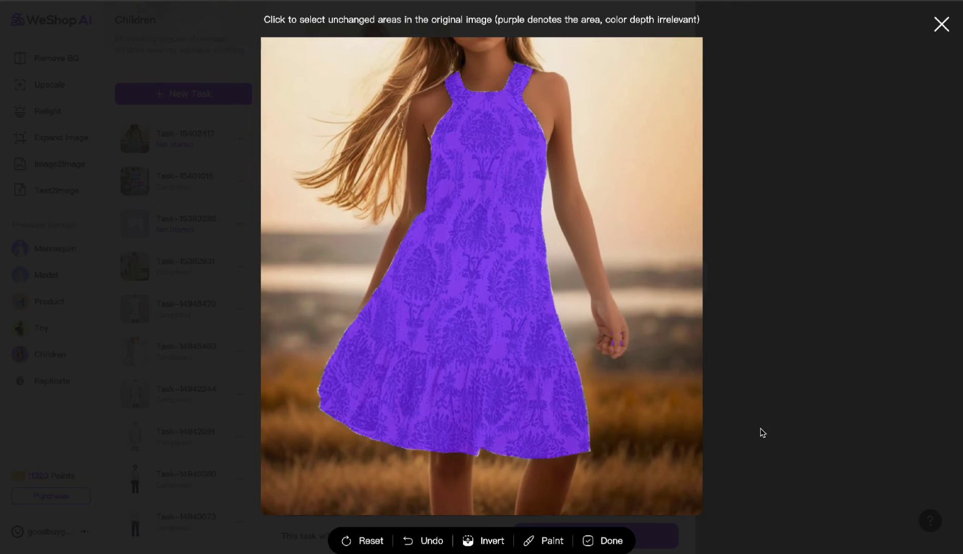
# Finish the mask with the dress as the unchanged area and choose Solid Color Studio as the template's location
pyautogui.click(610, 541)
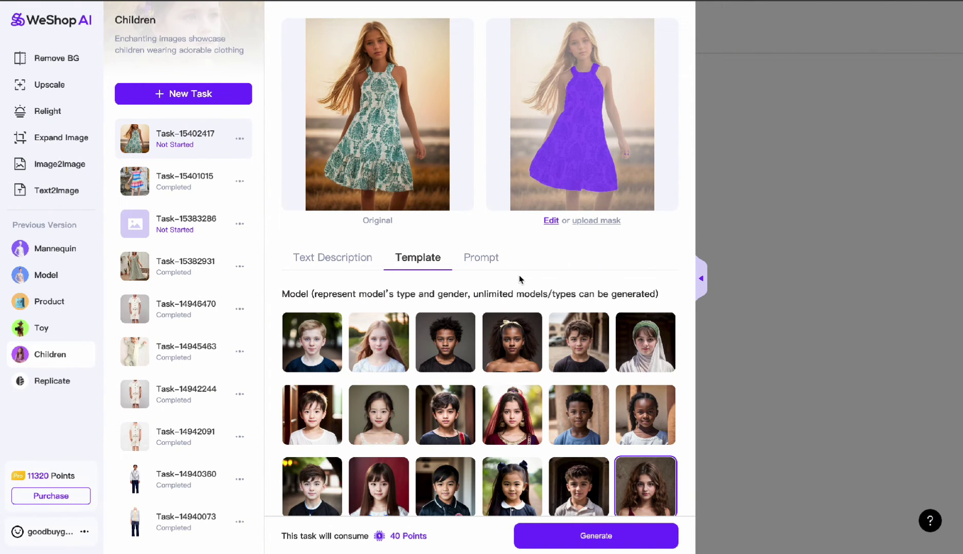
pyautogui.scroll(-7, 378, 208)
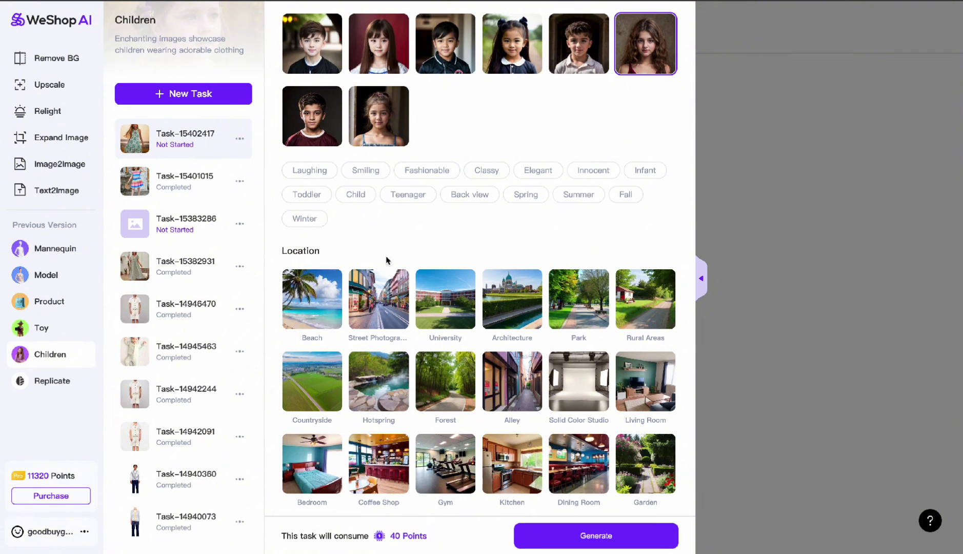
pyautogui.scroll(-2, 554, 373)
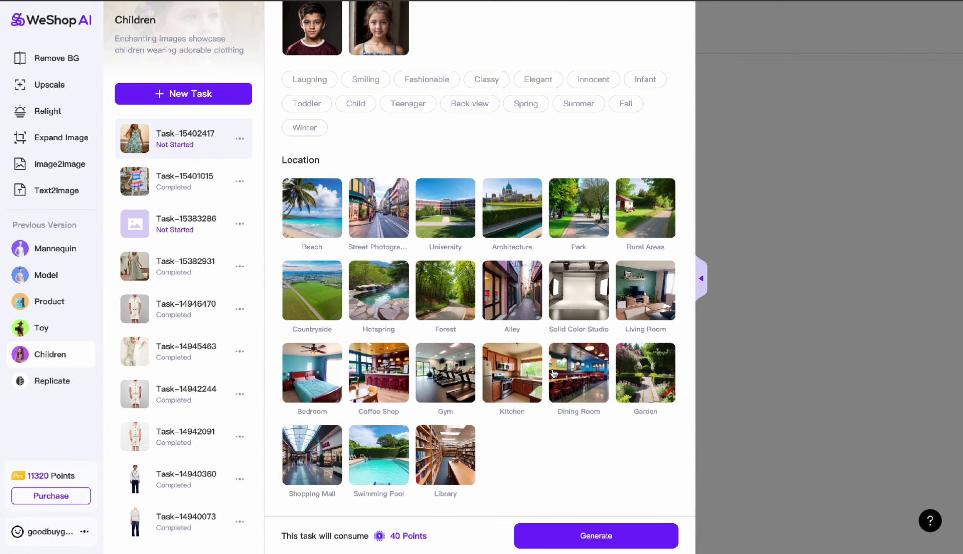
pyautogui.click(589, 294)
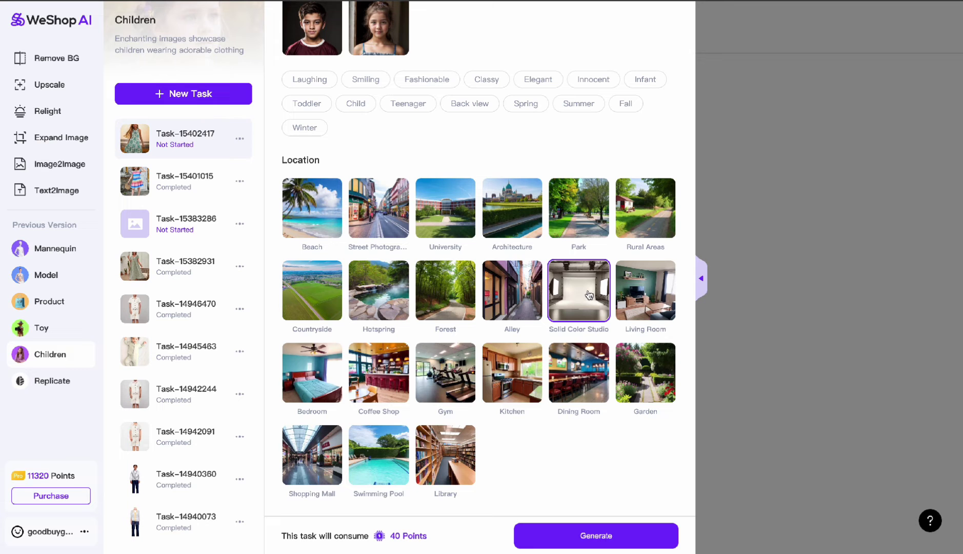
pyautogui.scroll(5, 507, 409)
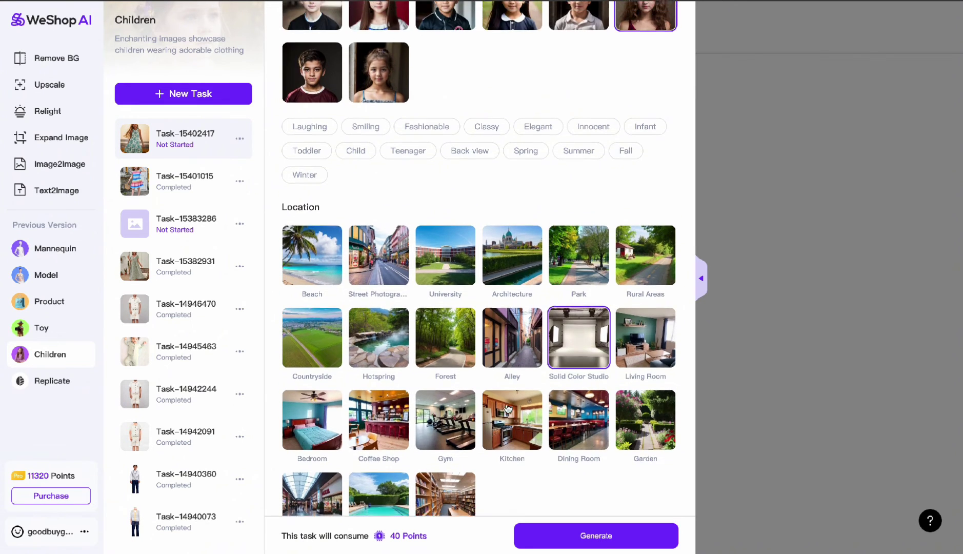
pyautogui.scroll(6, 508, 408)
pyautogui.scroll(-10, 506, 403)
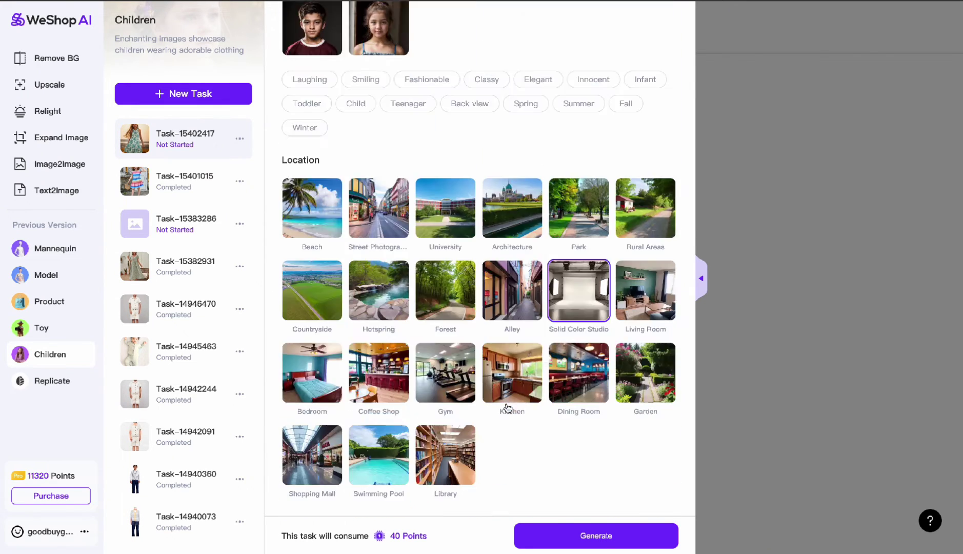
# Switch the task to a text description and describe the image as "A little girl smiling"
pyautogui.scroll(1, 503, 424)
pyautogui.scroll(5, 504, 424)
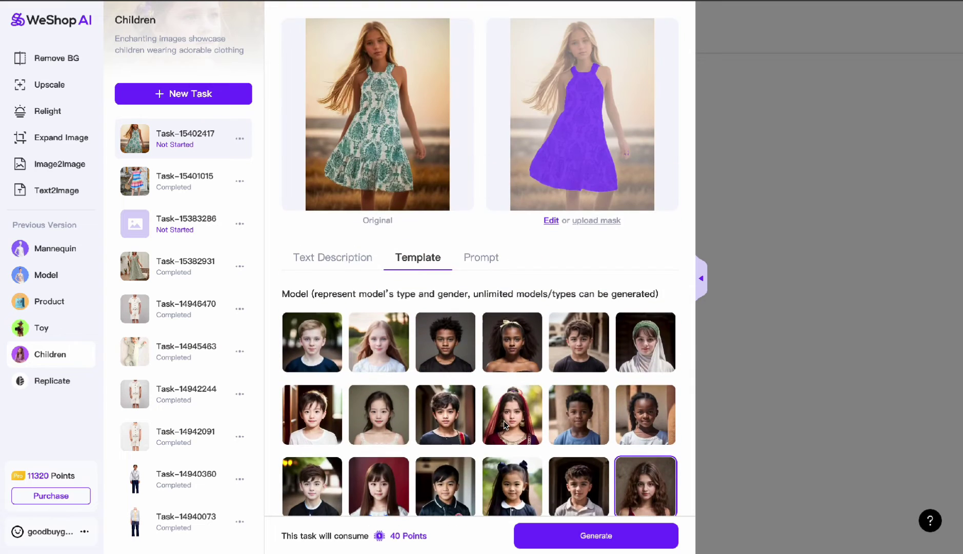
pyautogui.click(351, 258)
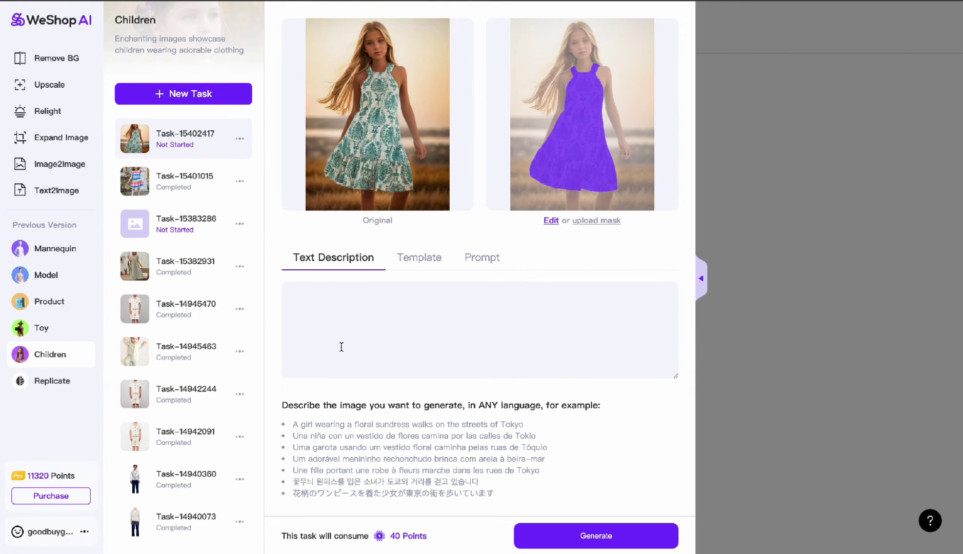
pyautogui.scroll(-2, 445, 420)
pyautogui.scroll(2, 445, 419)
pyautogui.click(348, 288)
pyautogui.write('A little girl smiling')
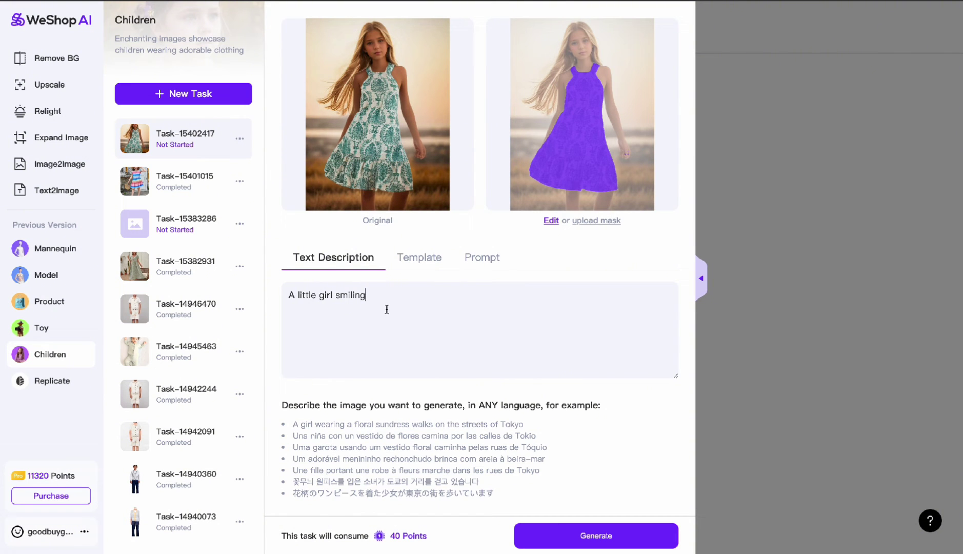
# Review the guidance for writing descriptions and generate the task's images from the text description
pyautogui.scroll(-5, 541, 359)
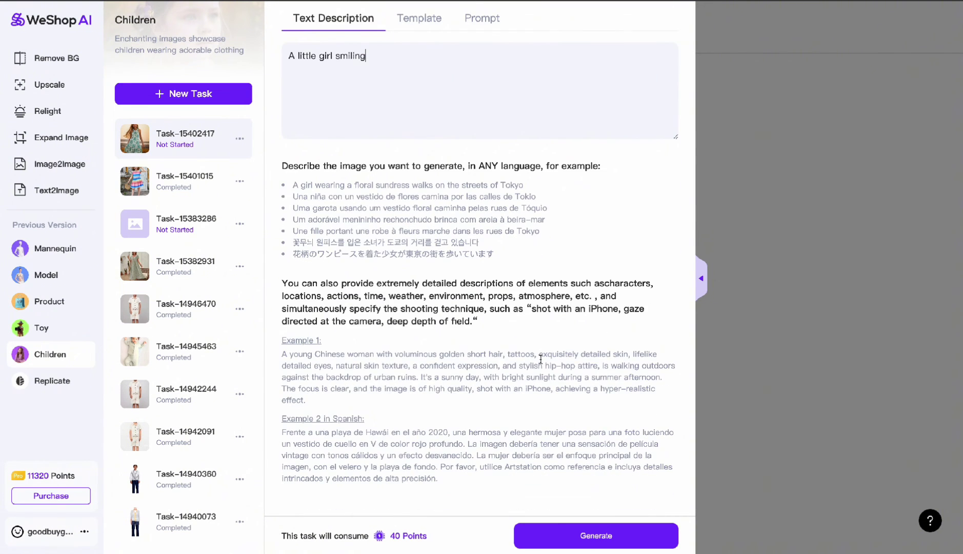
pyautogui.scroll(5, 541, 359)
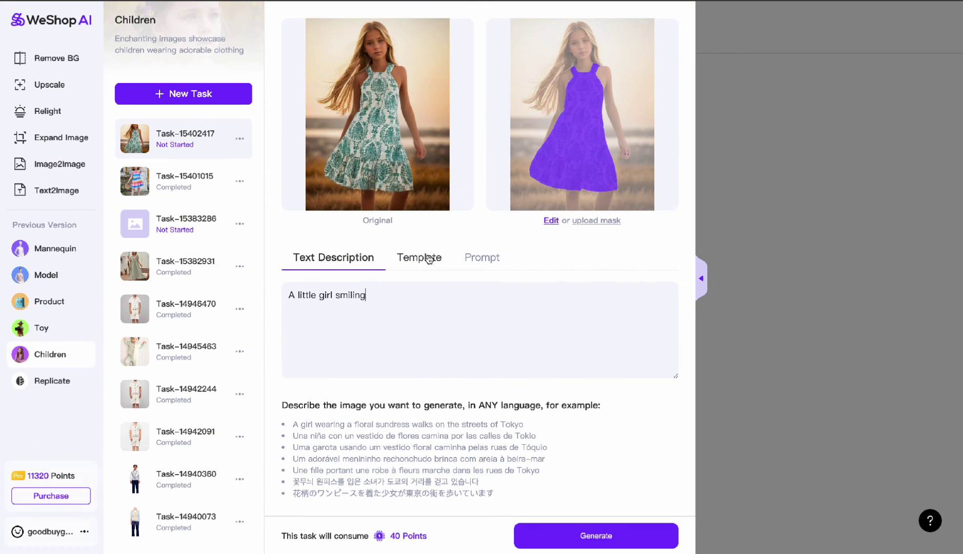
pyautogui.scroll(-3, 429, 259)
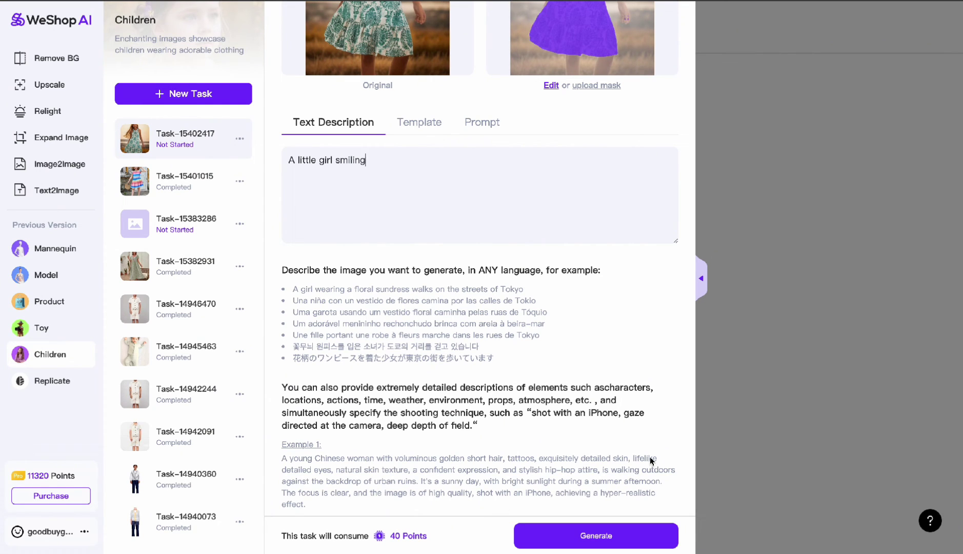
pyautogui.click(595, 536)
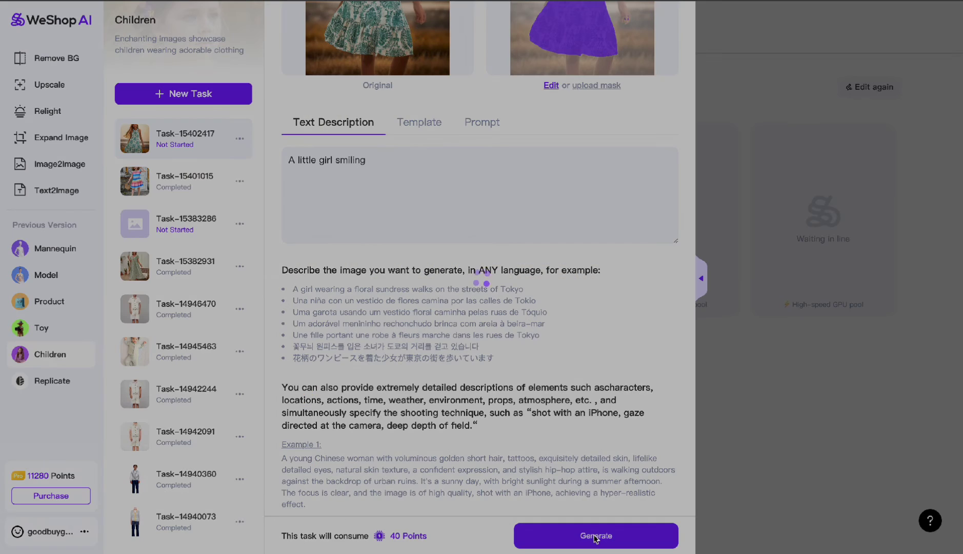
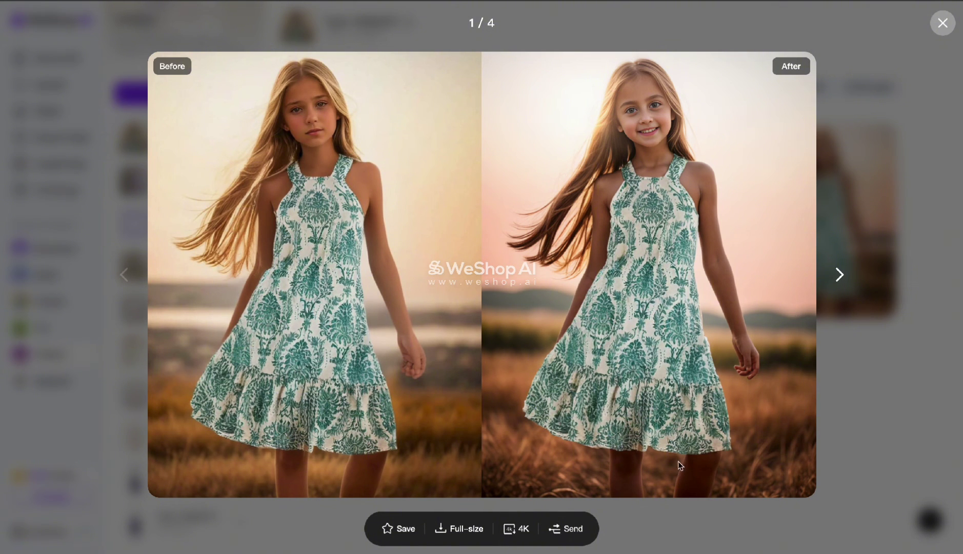
# Examine all four generated images in the before/after preview, comparing each with the original, and close the preview
pyautogui.click(839, 275)
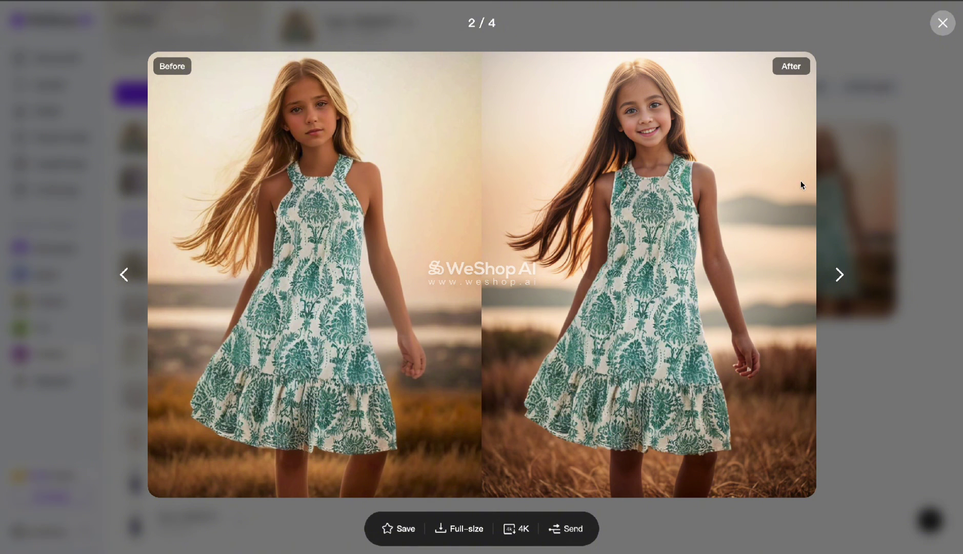
pyautogui.click(838, 275)
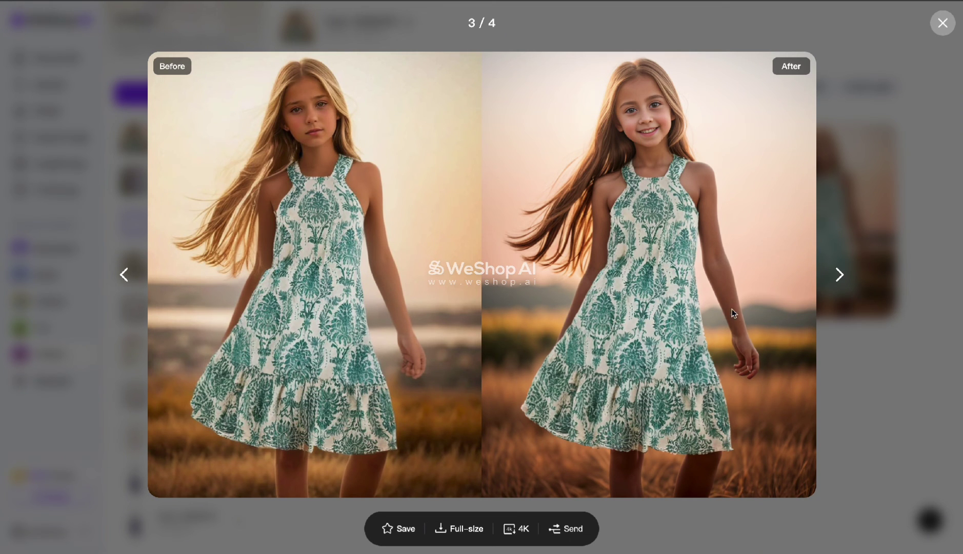
pyautogui.click(837, 275)
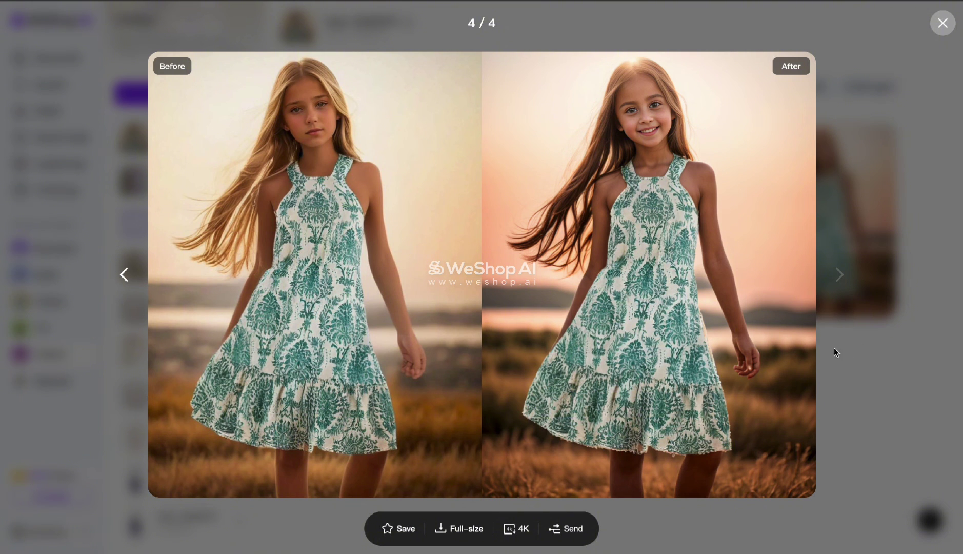
pyautogui.click(942, 22)
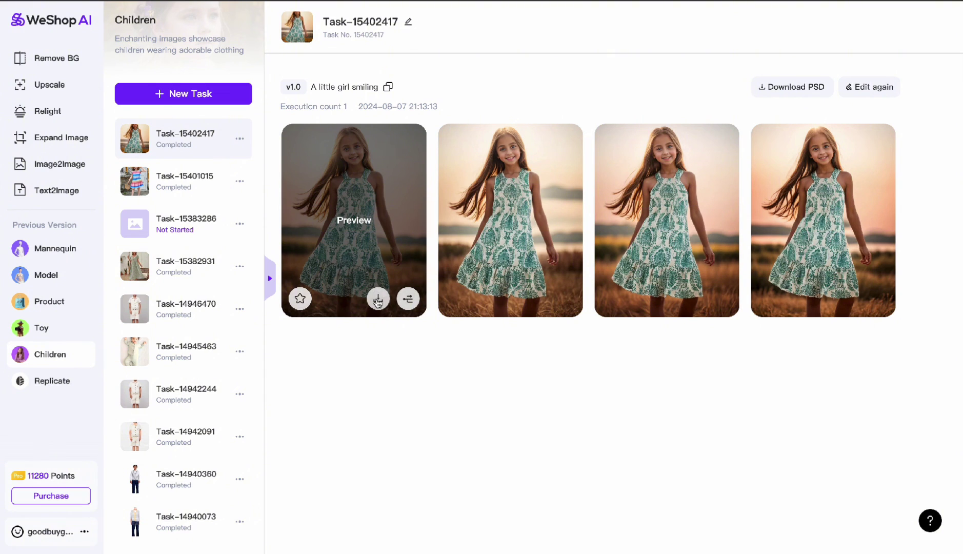
# Download the first generated image in full size
pyautogui.click(377, 300)
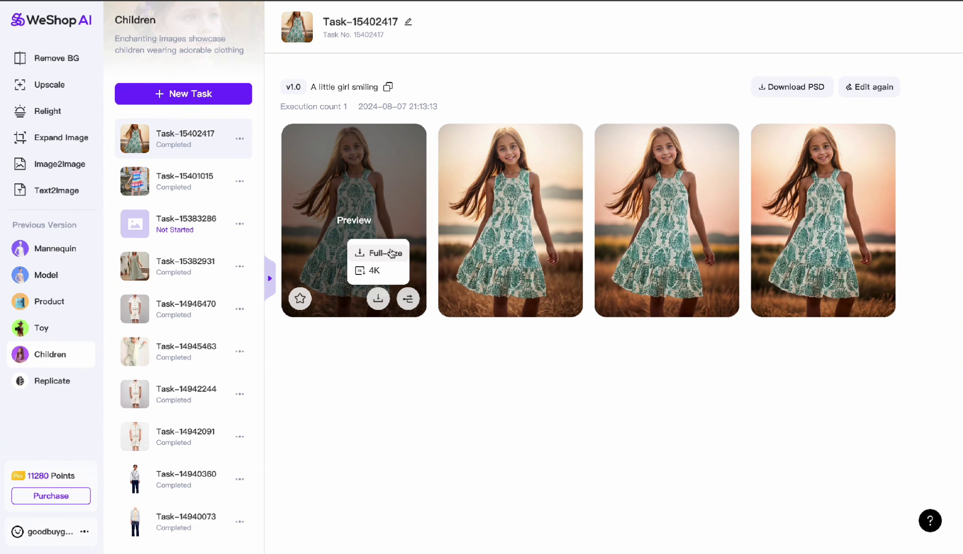
pyautogui.click(385, 253)
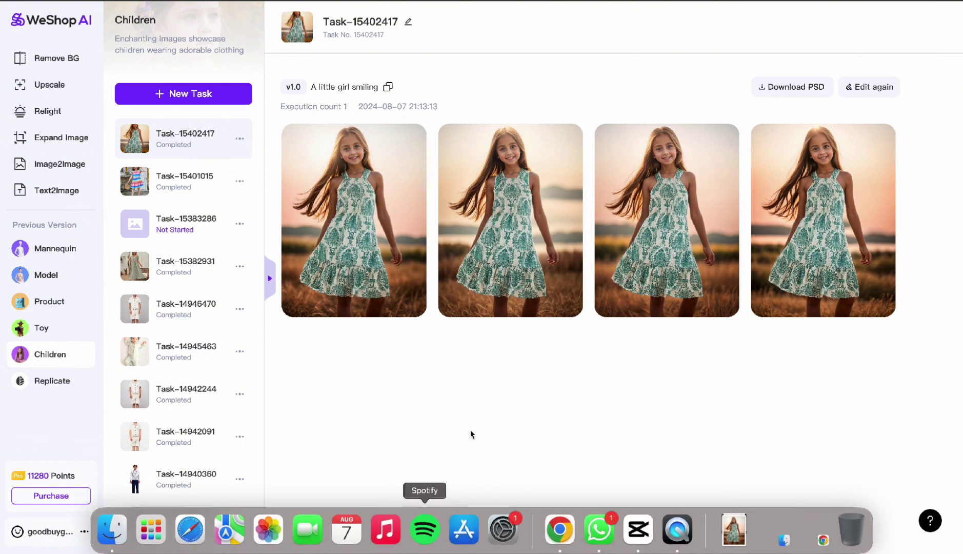
# Preview the second and third generated images again beside the original, and close the preview
pyautogui.click(472, 220)
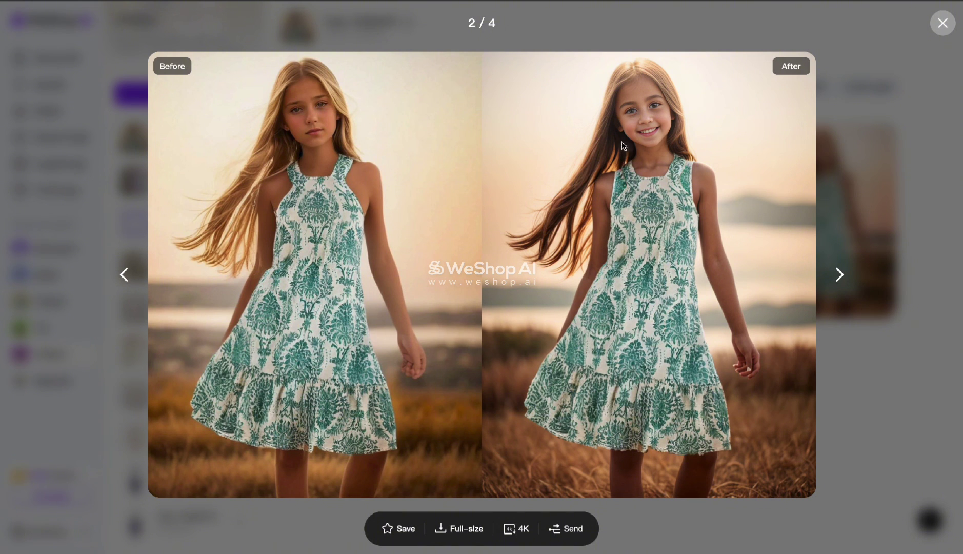
pyautogui.click(839, 276)
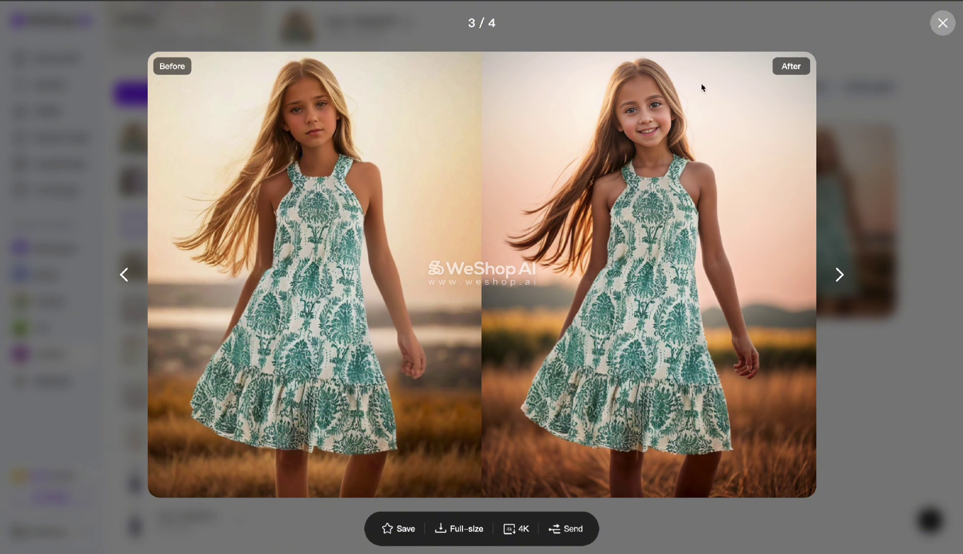
pyautogui.click(941, 24)
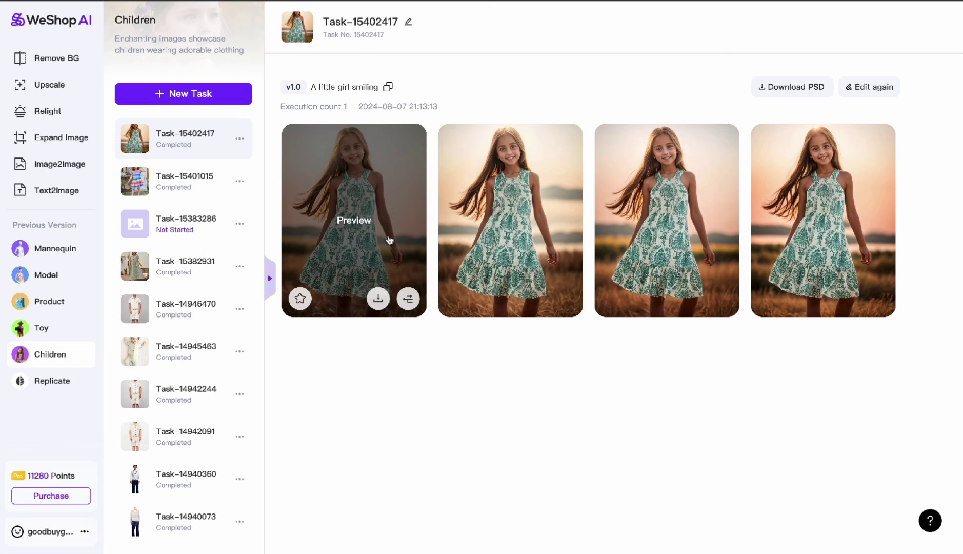